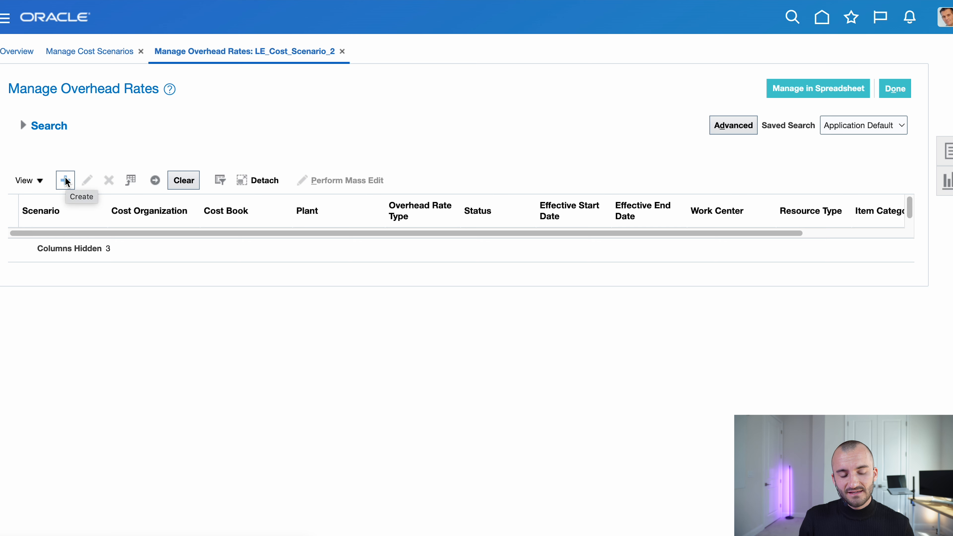
Start creating a new overhead rate for the cost scenario LE_Cost_Scenario_2
left_click(66, 181)
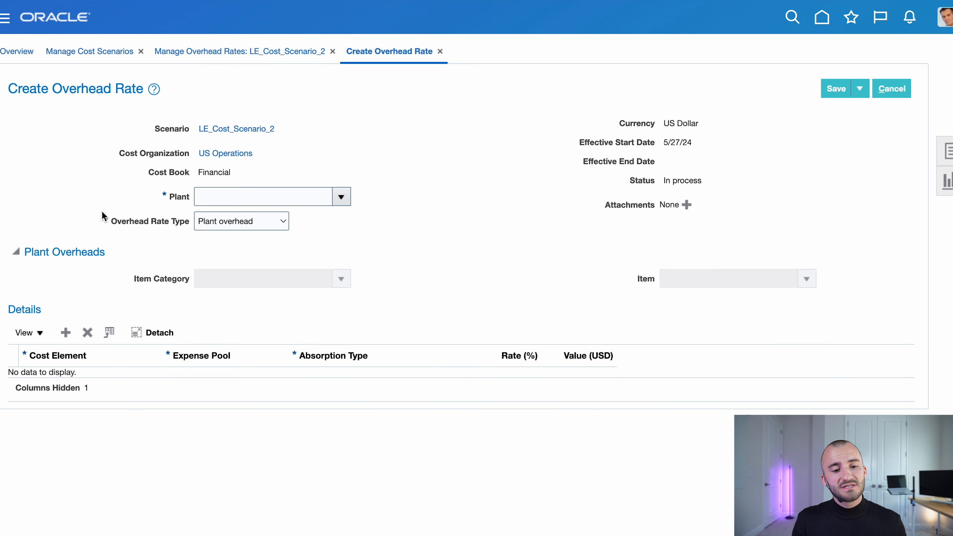
left_click(276, 222)
left_click(277, 237)
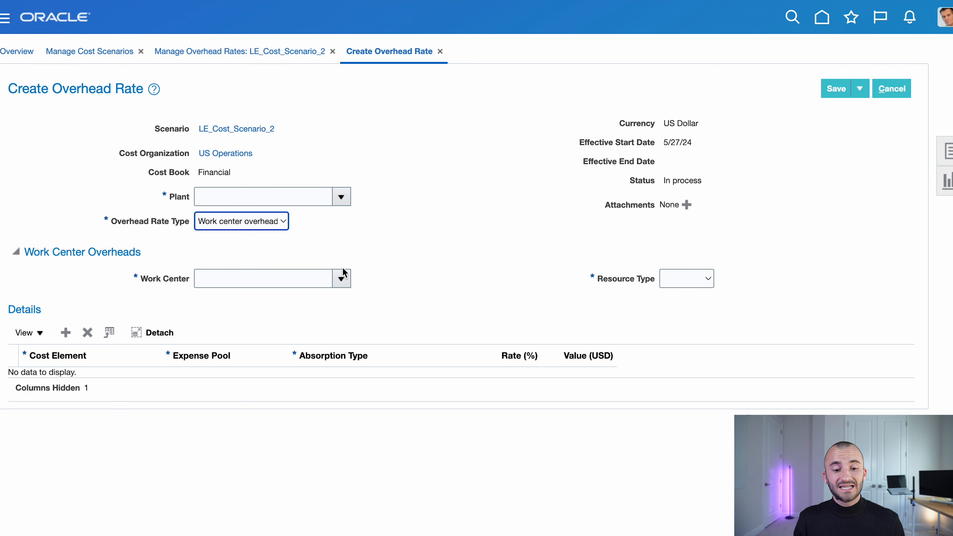
left_click(714, 278)
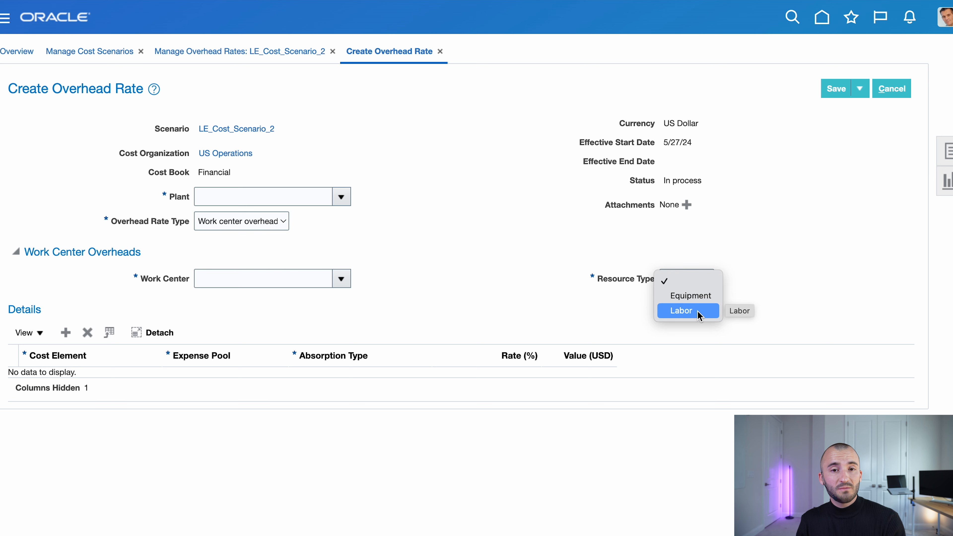
left_click(559, 281)
left_click(271, 221)
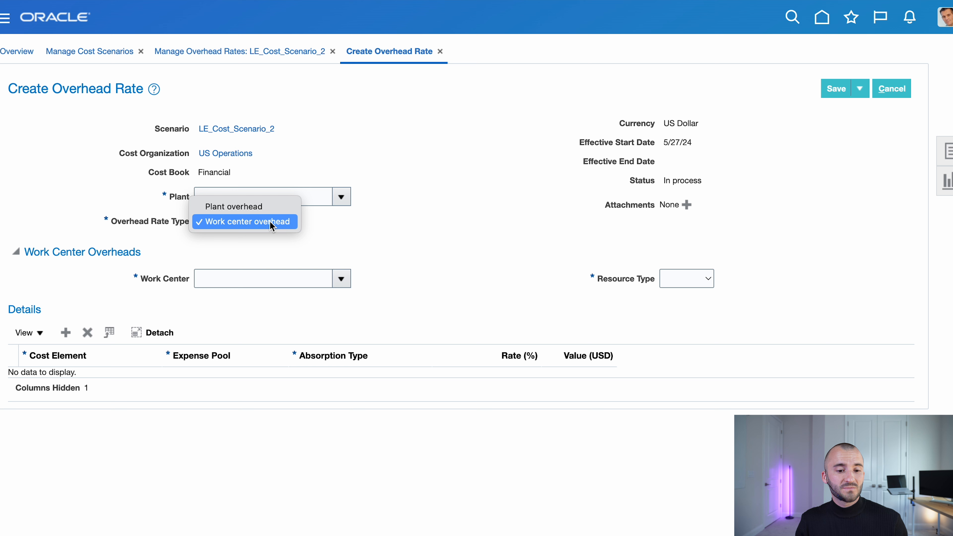
left_click(271, 207)
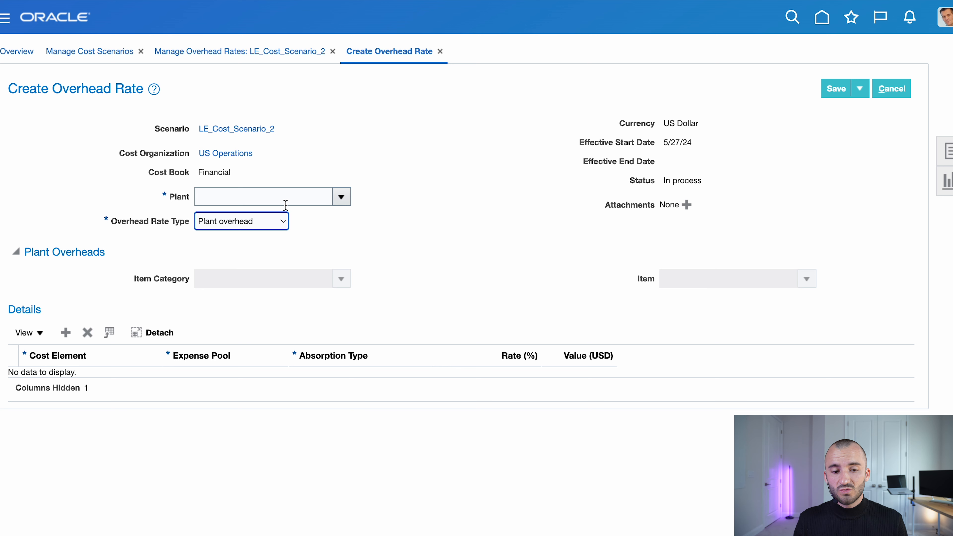
Set the overhead rate's plant to Seattle and its overhead rate type to Work center overhead
left_click(338, 197)
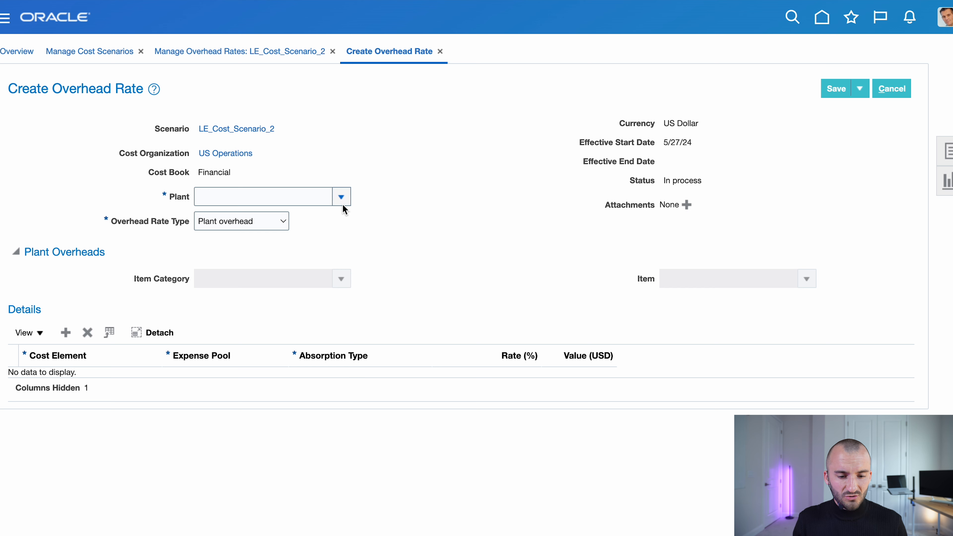
left_click(259, 337)
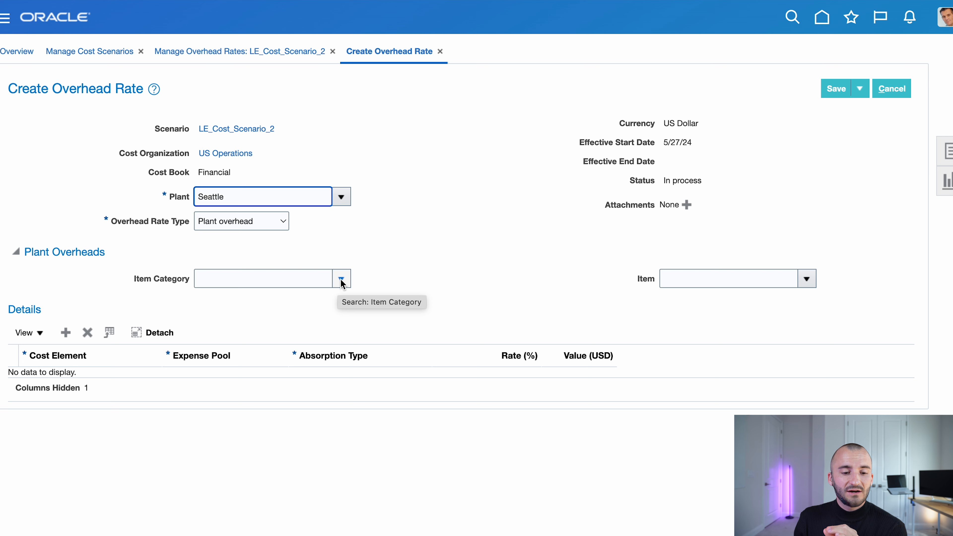
left_click(264, 226)
left_click(263, 227)
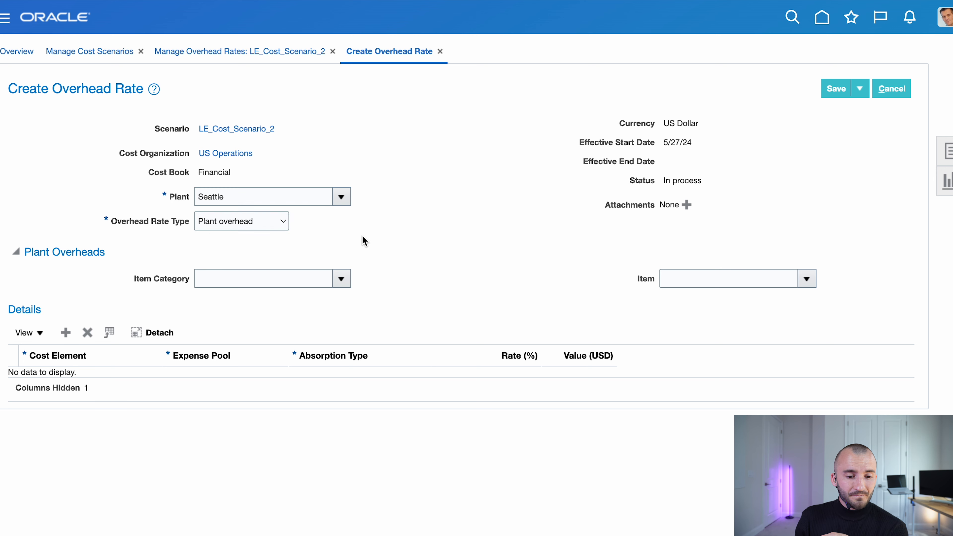
left_click(279, 225)
left_click(279, 236)
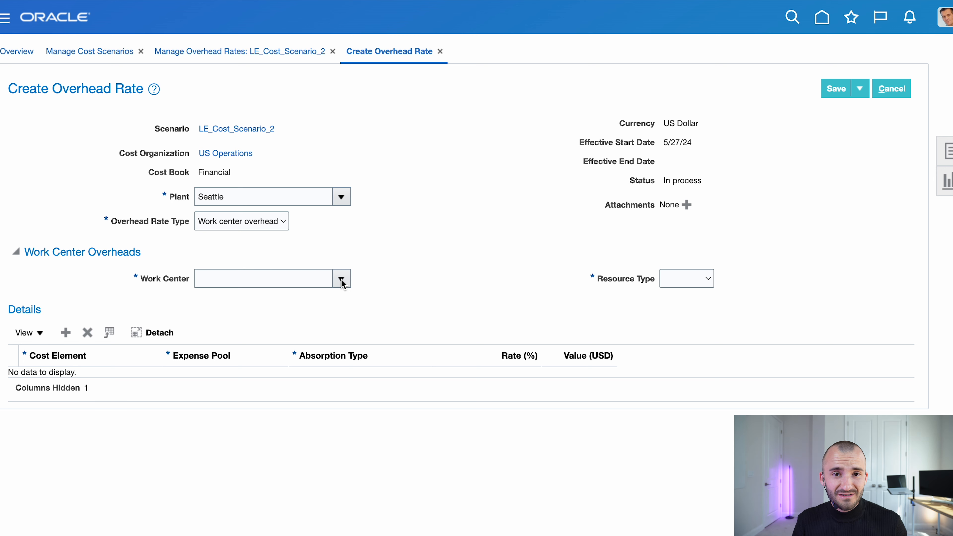
Assign the Base Server Assembly work center and the Labor resource type to the overhead rate
left_click(337, 285)
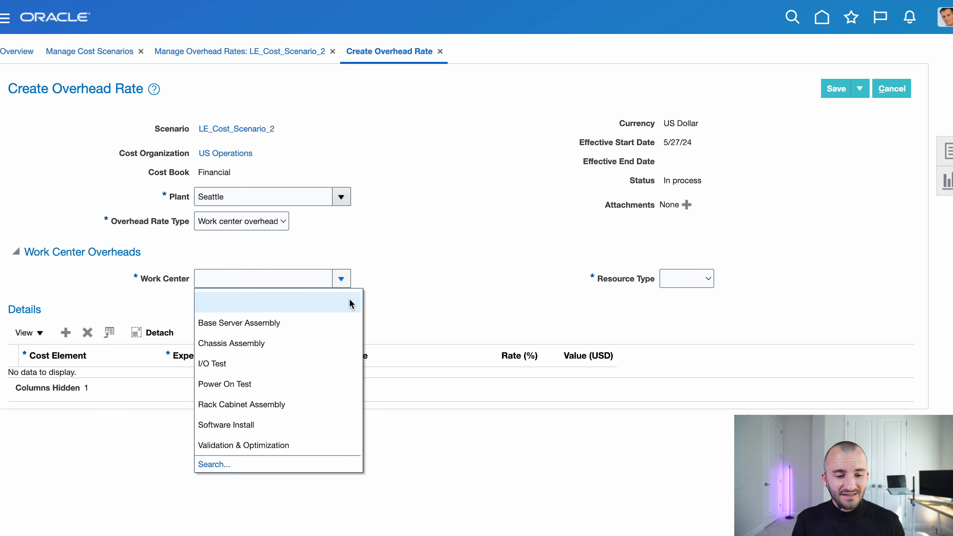
left_click(258, 326)
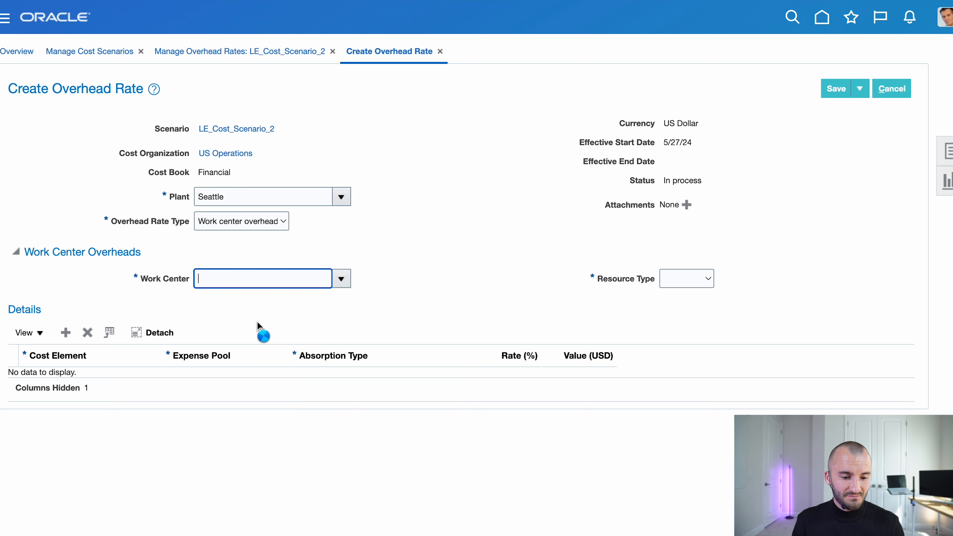
left_click(700, 278)
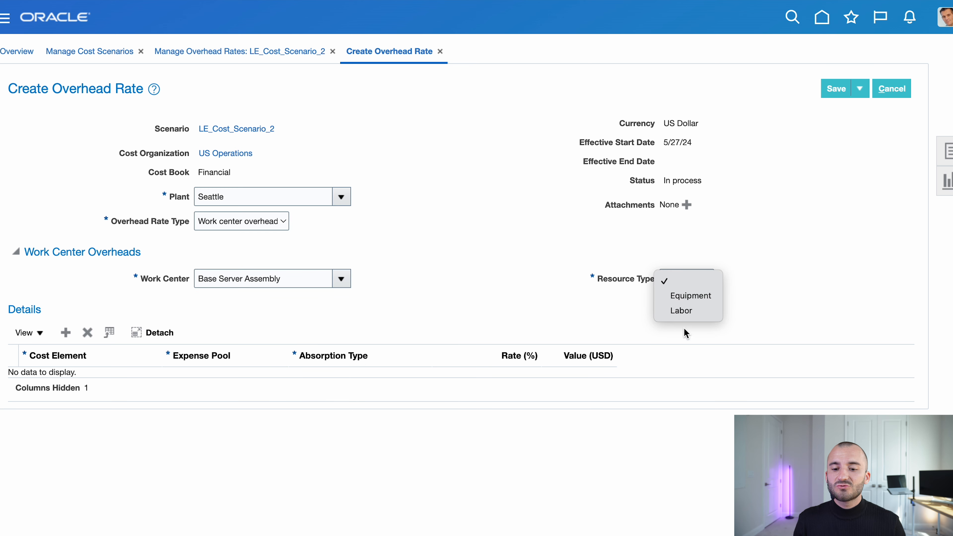
left_click(681, 311)
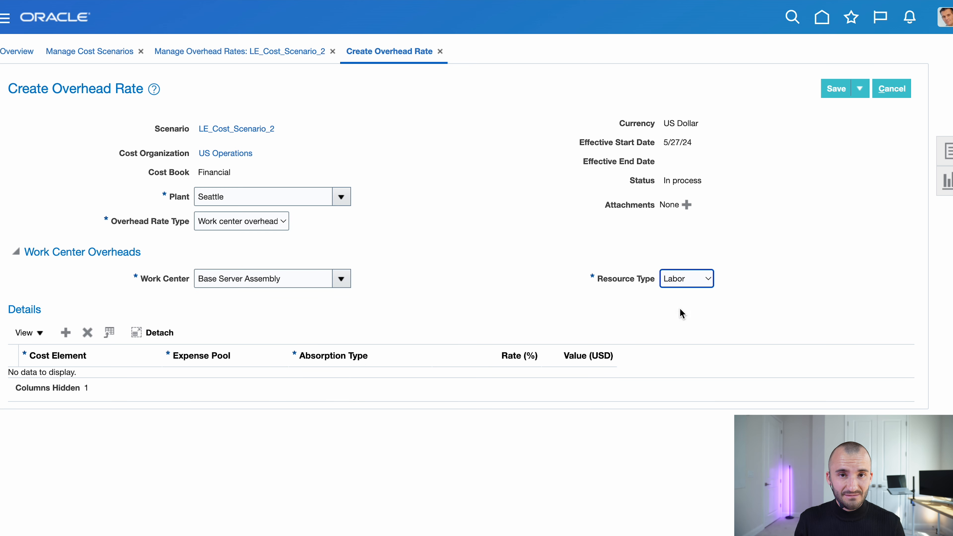
Add a line to the overhead rate details and search the cost elements to assign Default to it
left_click(66, 333)
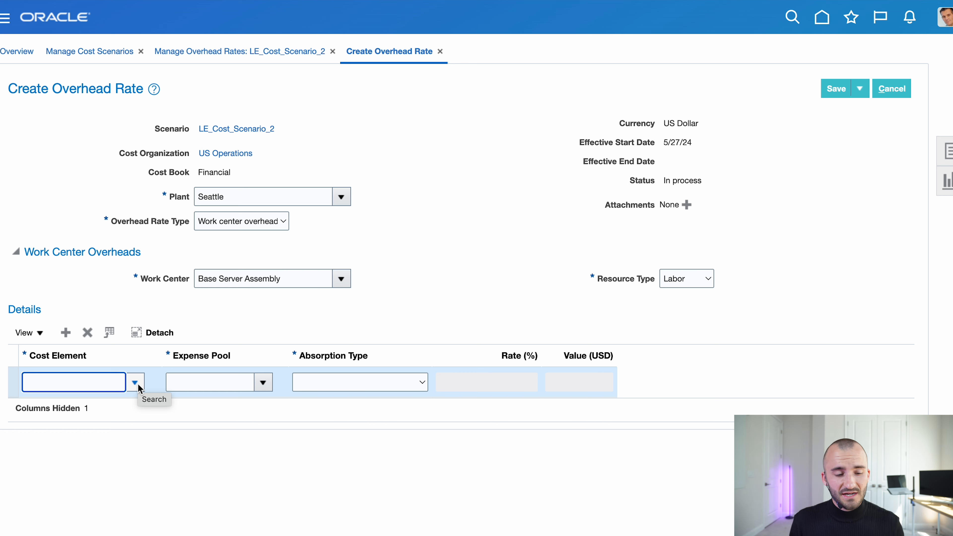
left_click(136, 386)
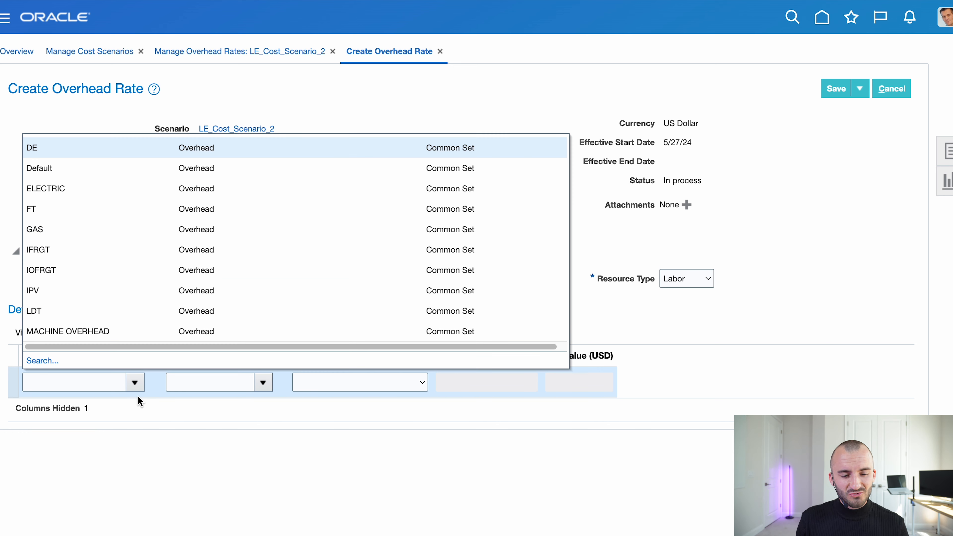
left_click(43, 360)
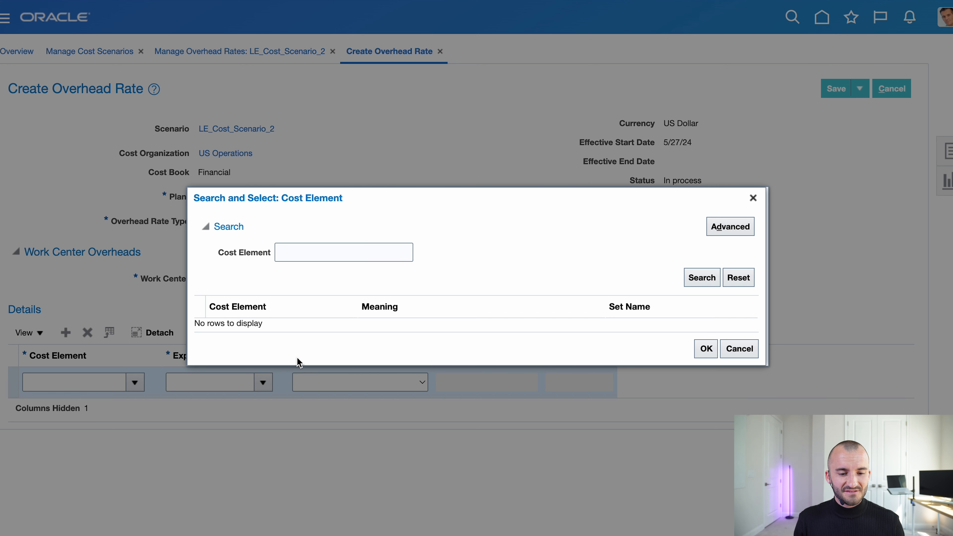
left_click(712, 277)
scroll(510, 274, "down", 2)
scroll(494, 301, "down", 4)
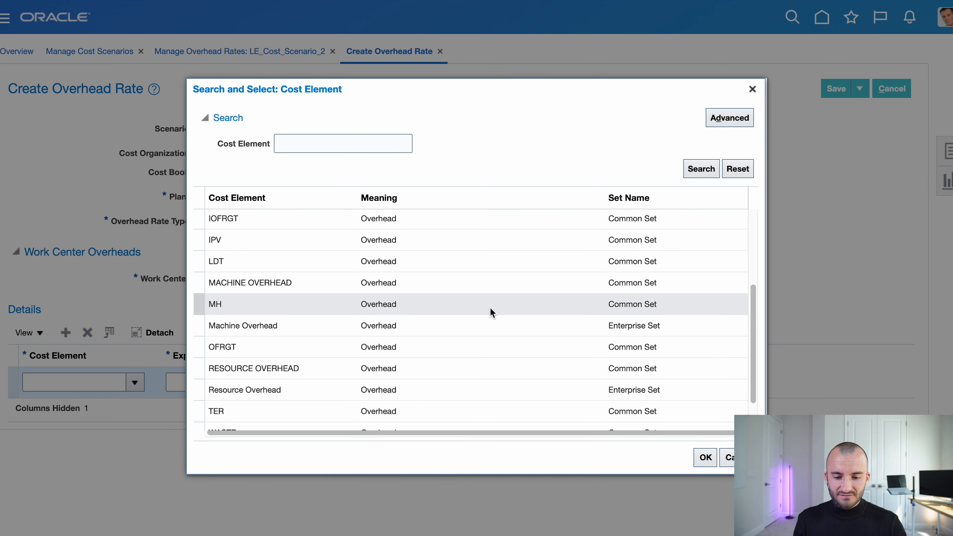
scroll(490, 308, "down", 2)
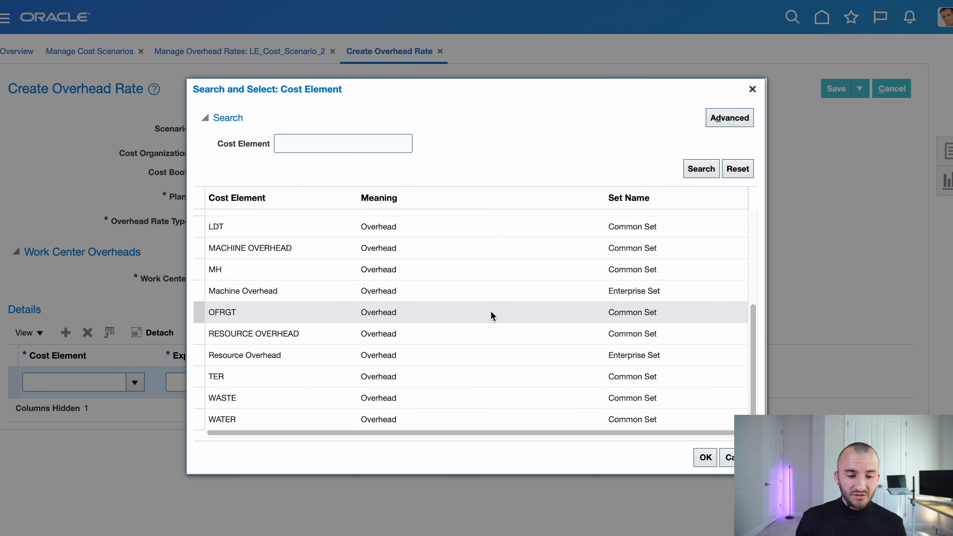
scroll(435, 349, "up", 5)
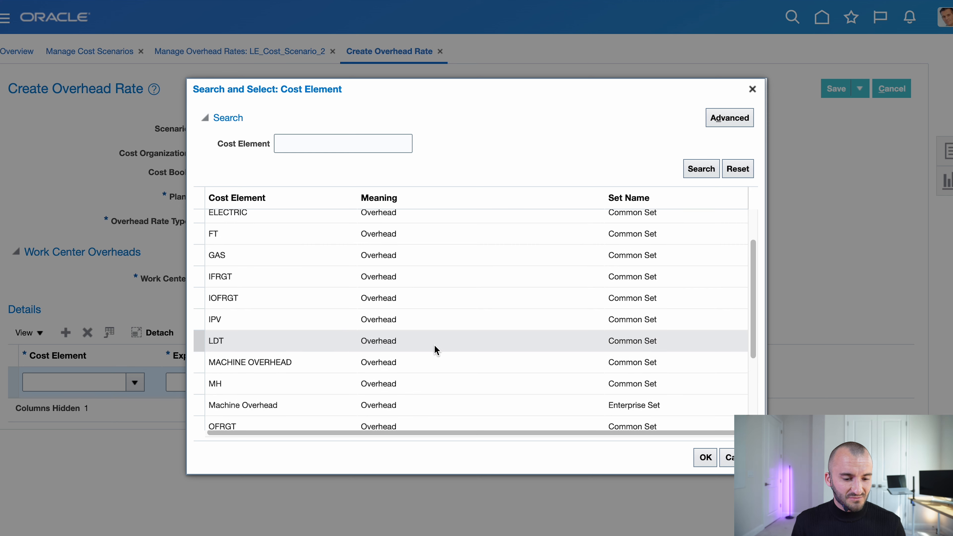
scroll(390, 356, "up", 3)
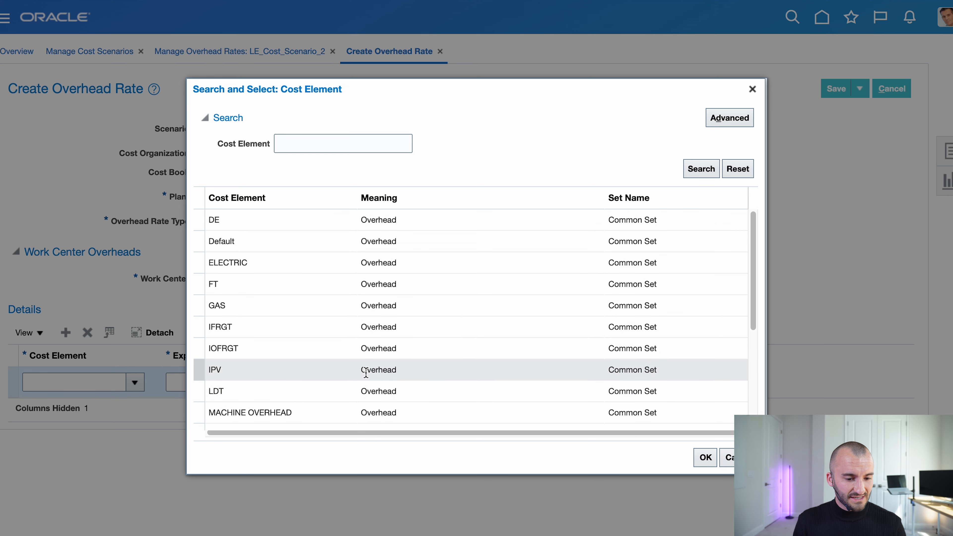
left_click(305, 247)
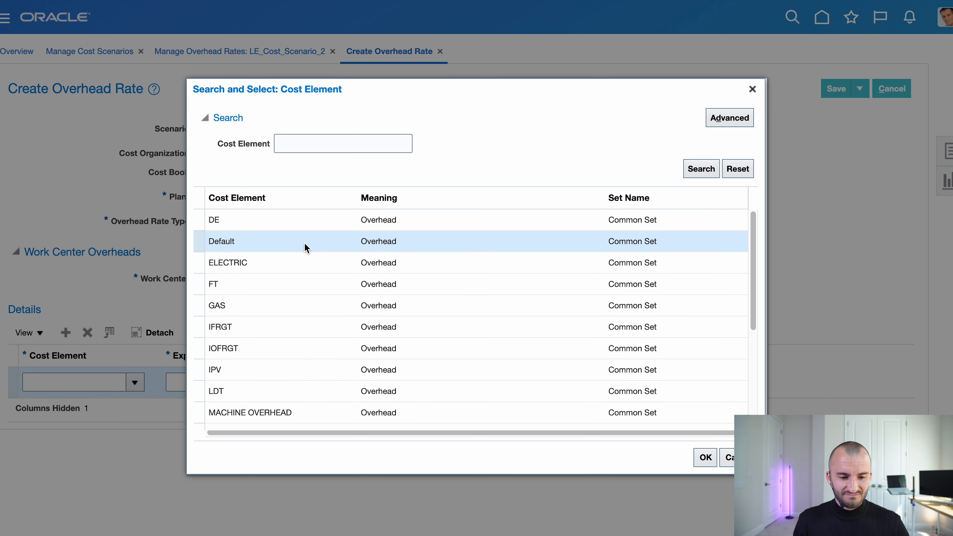
left_click(705, 458)
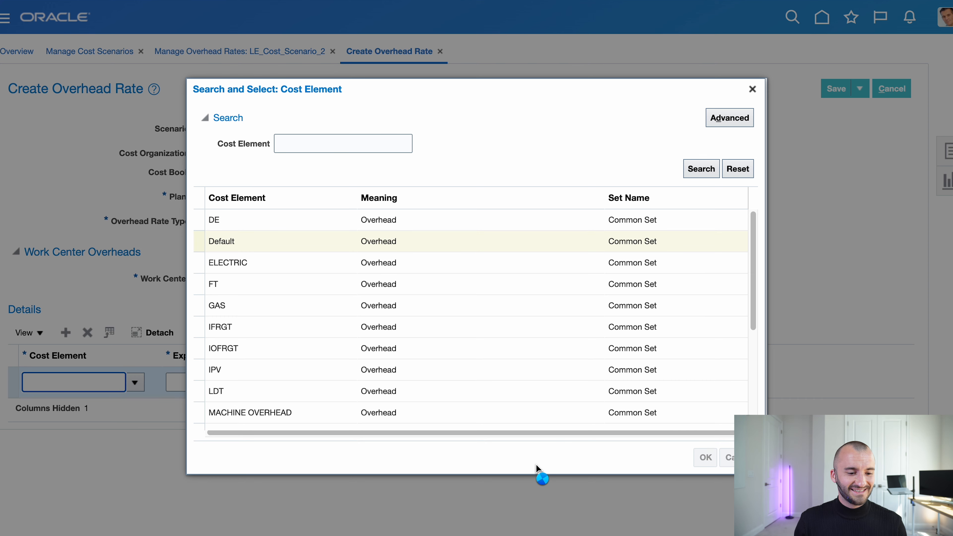
Set the detail line's expense pool to E360CH_FACILITY
left_click(263, 382)
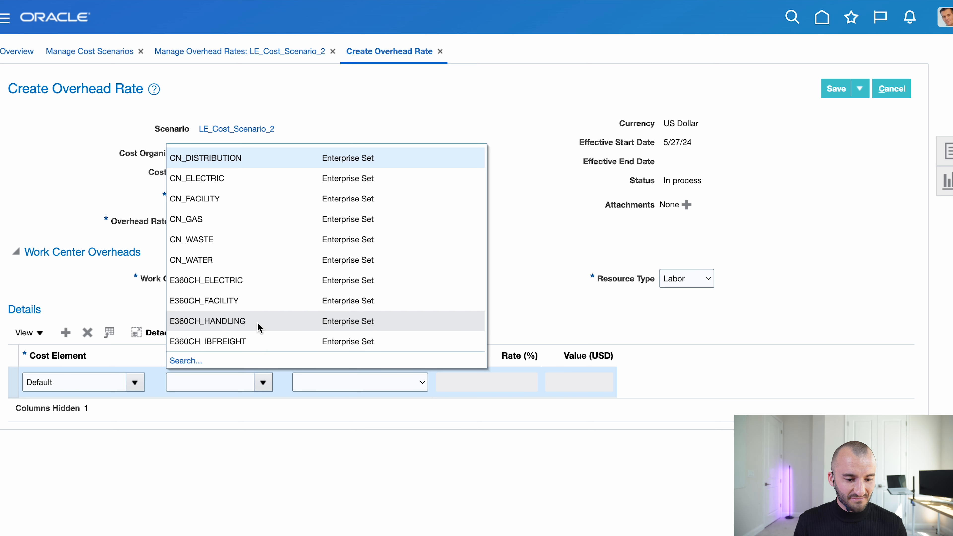
left_click(223, 296)
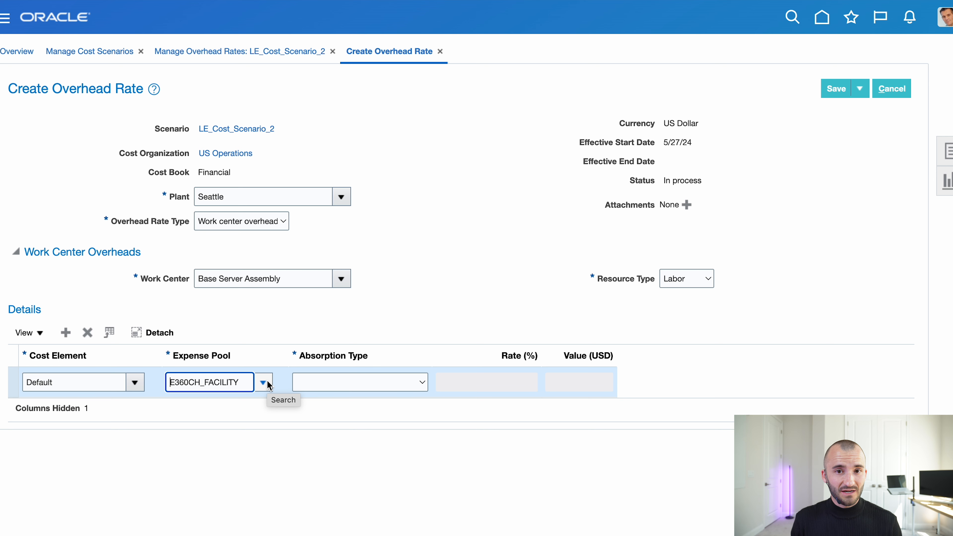
key("Tab")
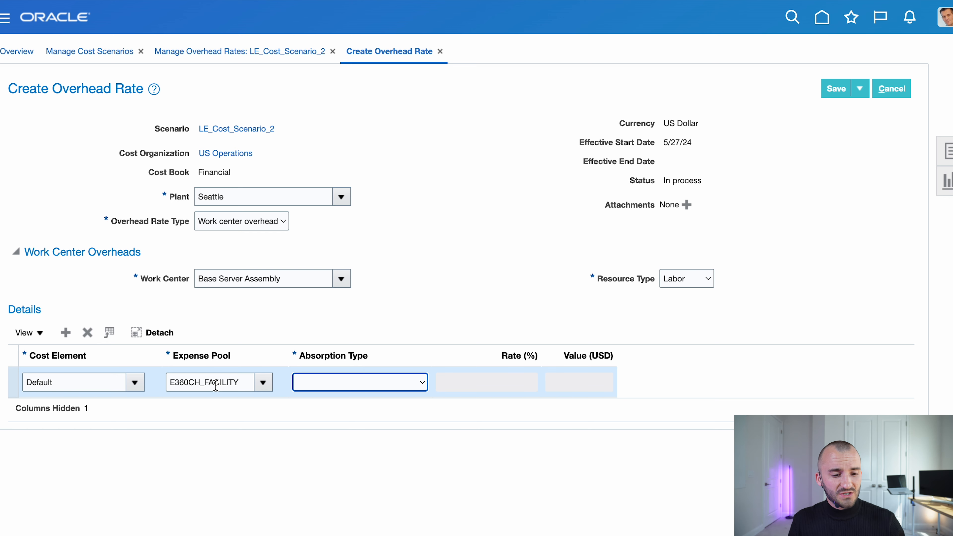
Give the detail line a Percentage absorption type with a rate of 5.00%, and save and close the overhead rate
left_click(375, 383)
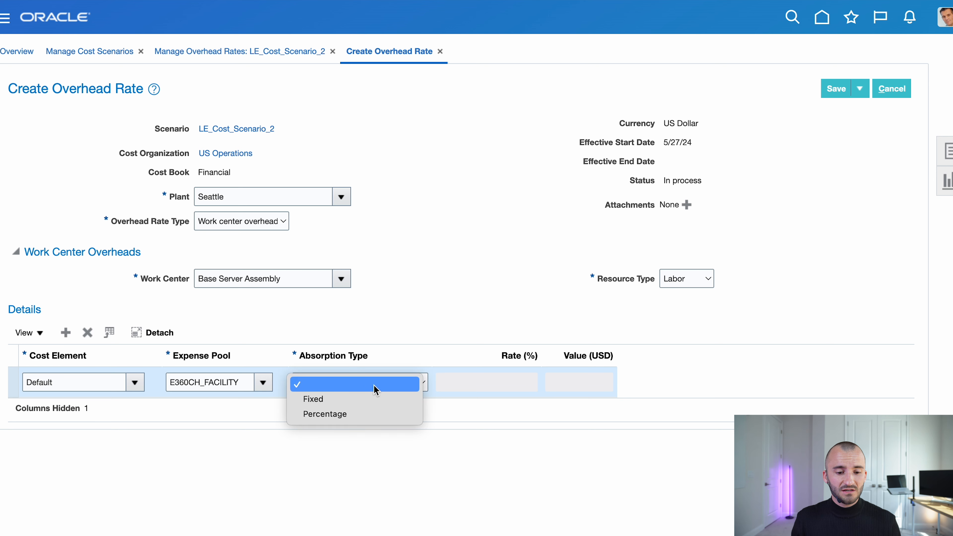
left_click(358, 414)
left_click(510, 382)
left_click_drag(511, 383, 544, 392)
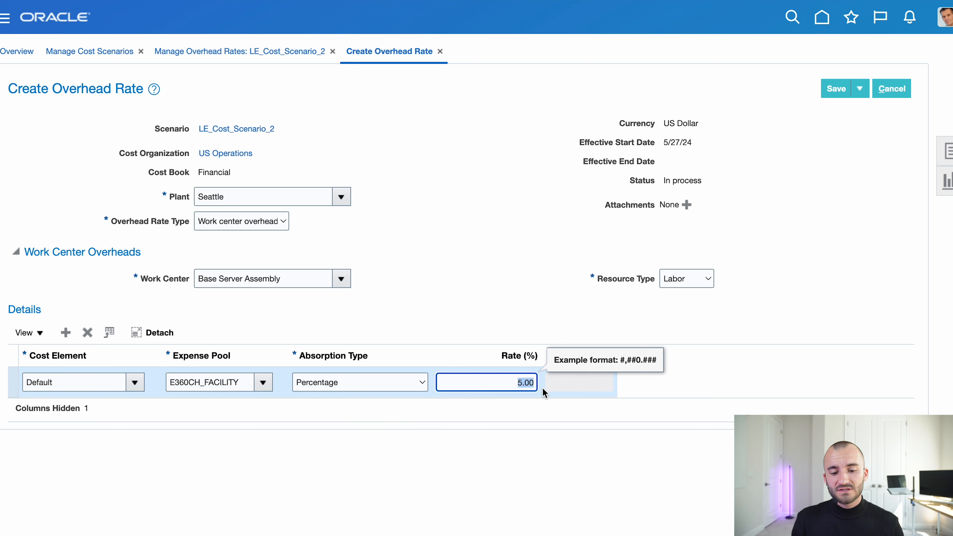
left_click(536, 414)
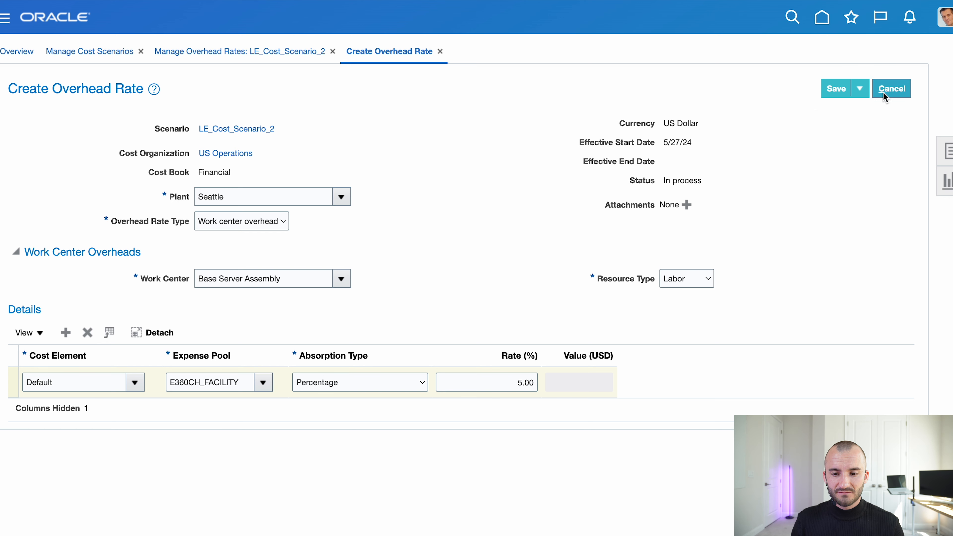
left_click(859, 88)
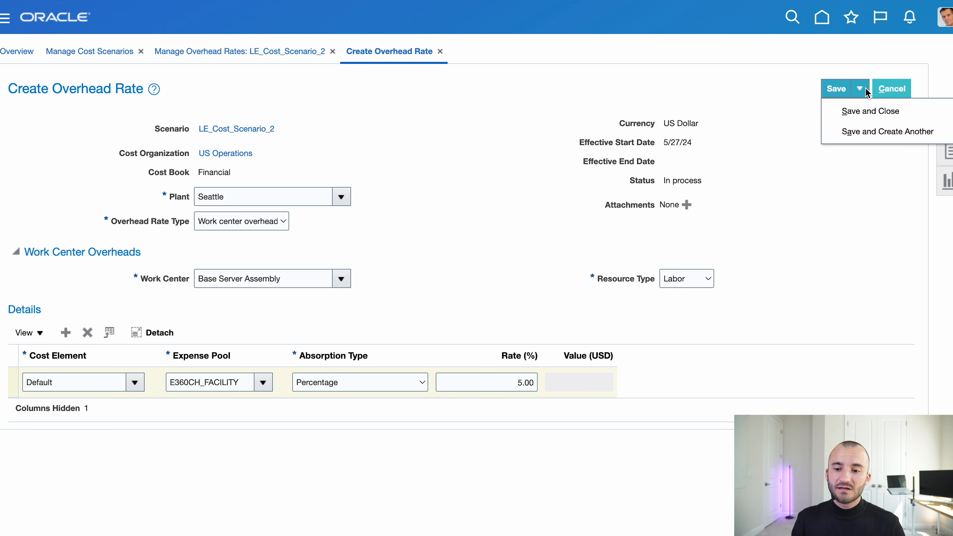
left_click(861, 112)
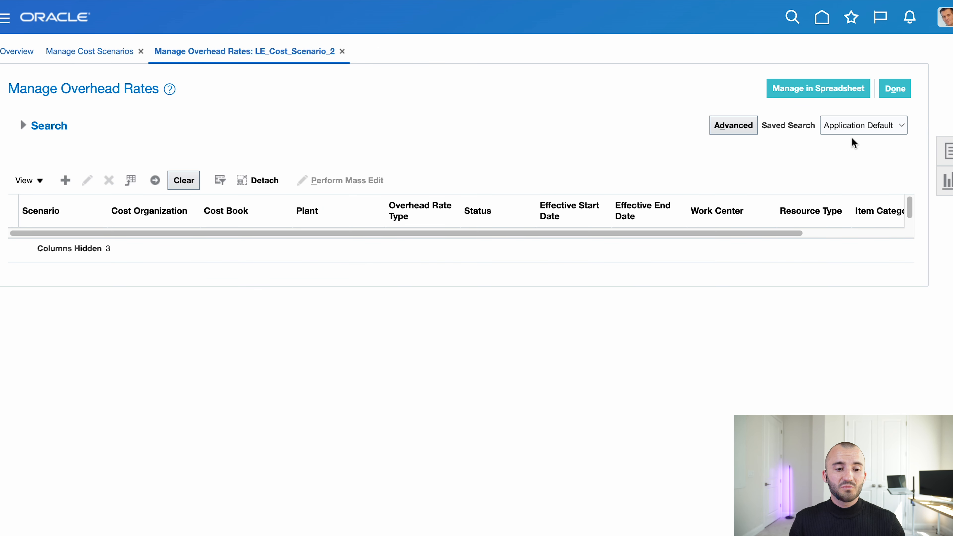